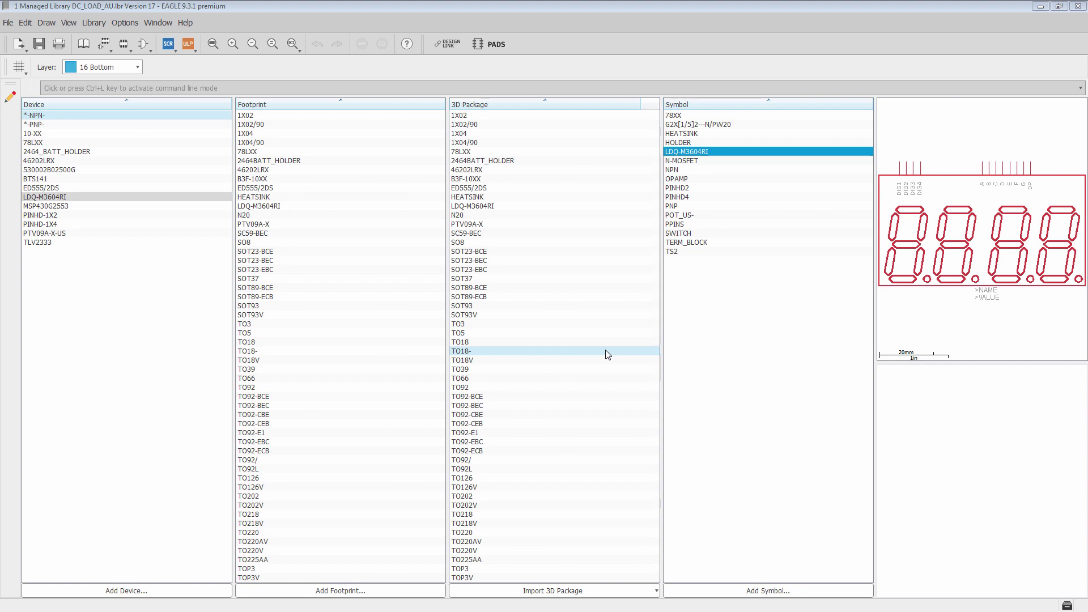
Step: Open the LDQ-M3604RI symbol with an enlarged drawing area and display the properties of pin DIG1 beside the symbol
double_click(708, 154)
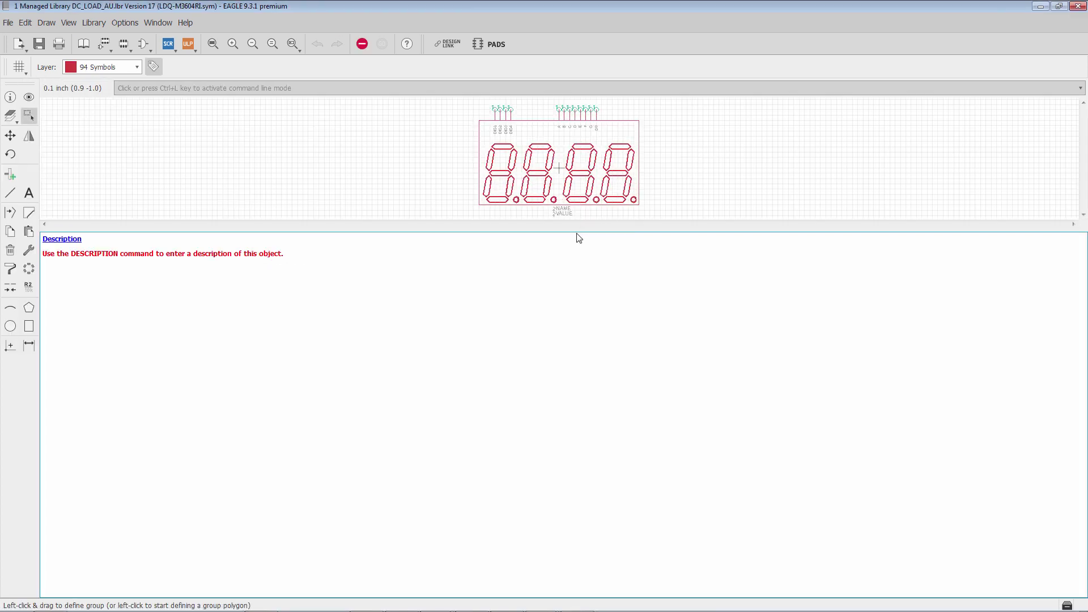
left_click_drag(576, 231, 545, 553)
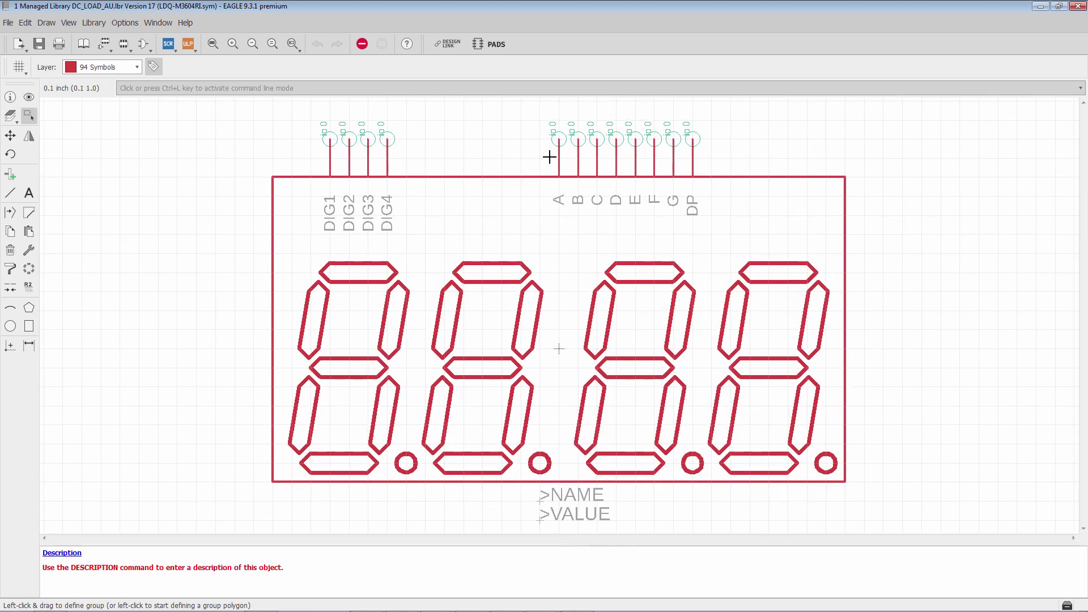
left_click(11, 98)
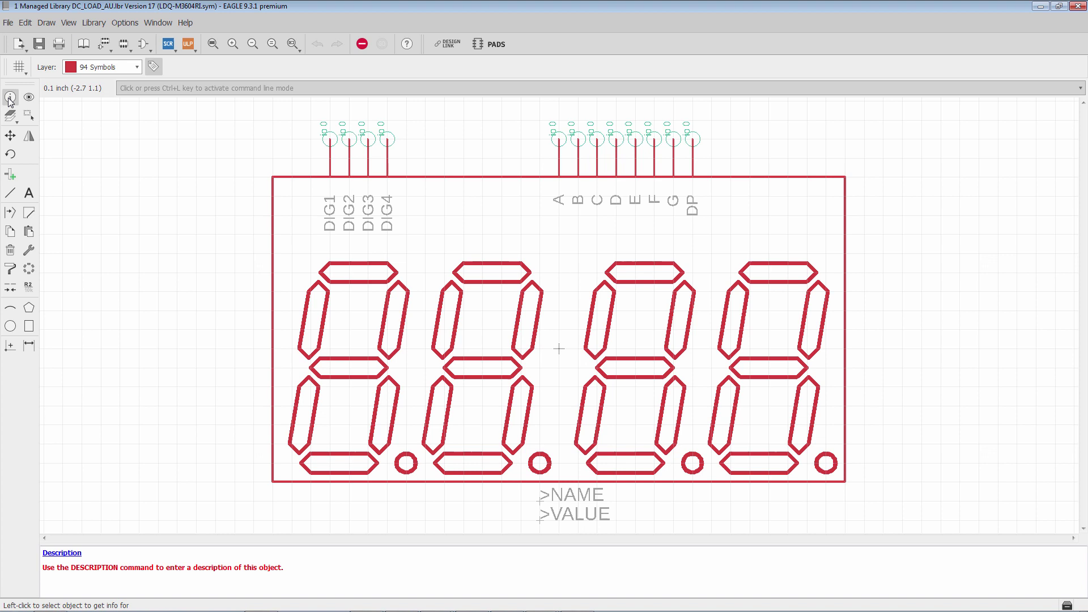
left_click(328, 137)
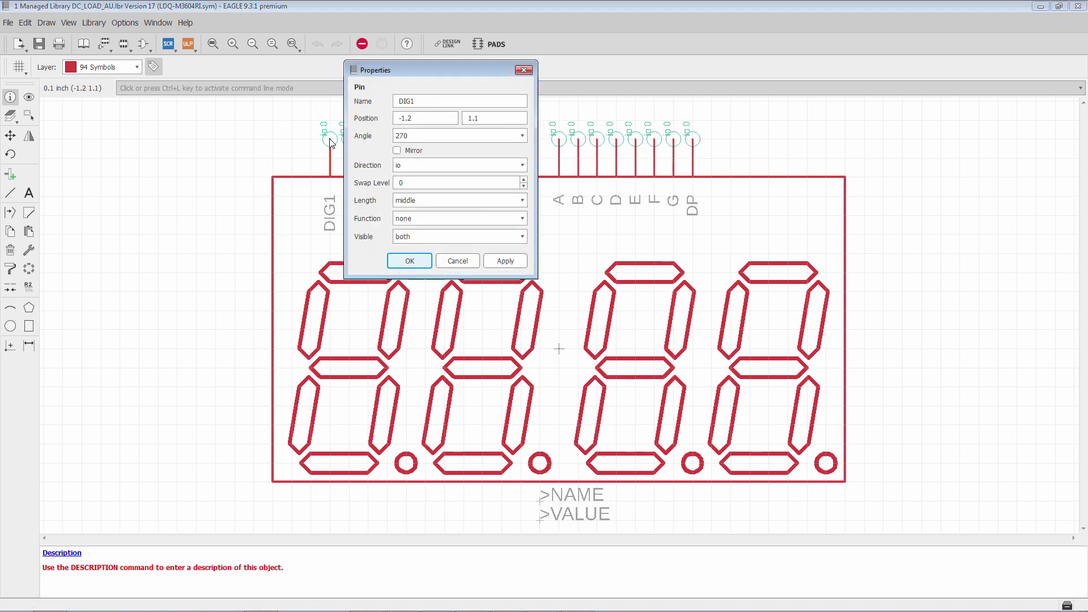
left_click_drag(374, 72, 108, 151)
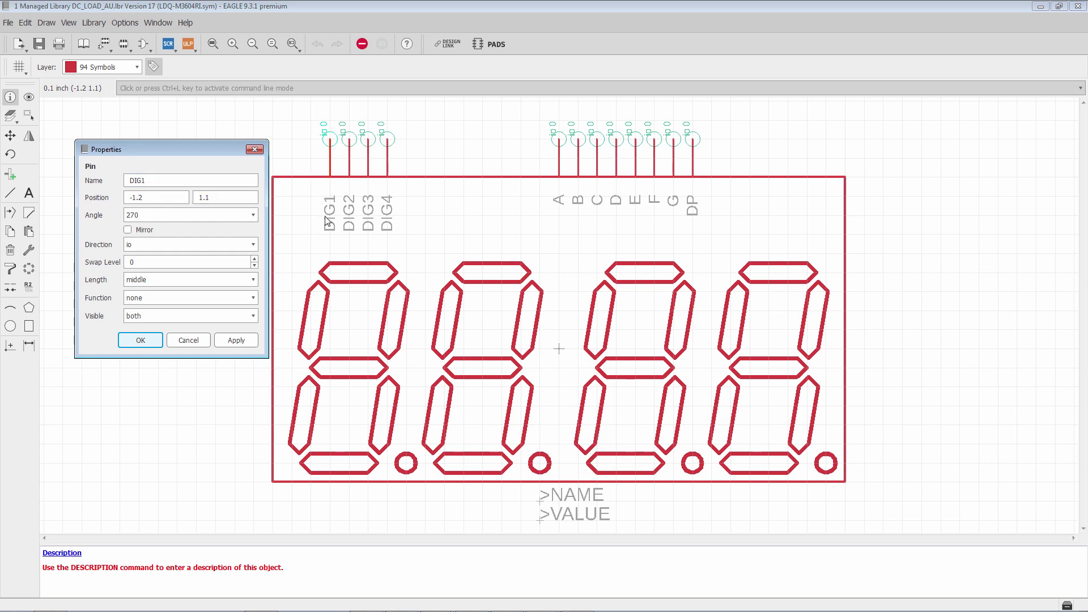
left_click(149, 196)
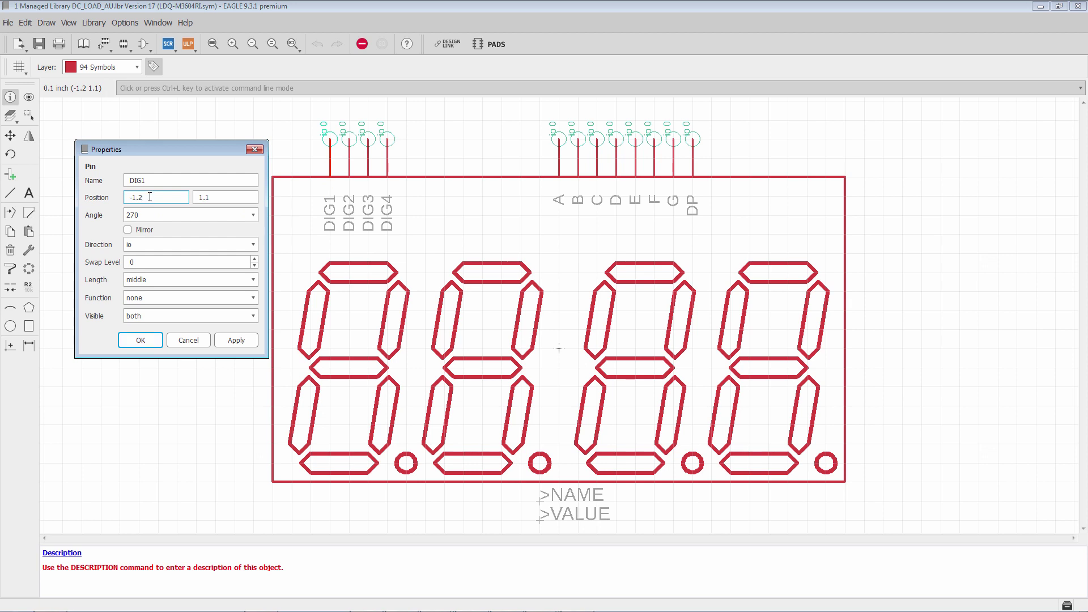
left_click(229, 197)
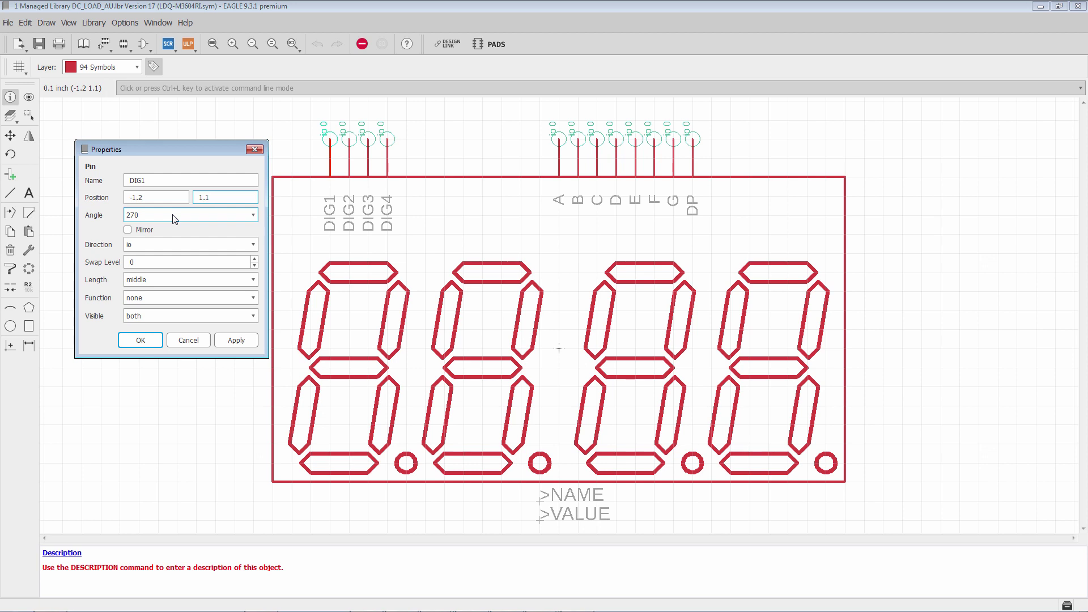
Step: Try mirroring pin DIG1, and turn its mirroring back off
left_click(128, 230)
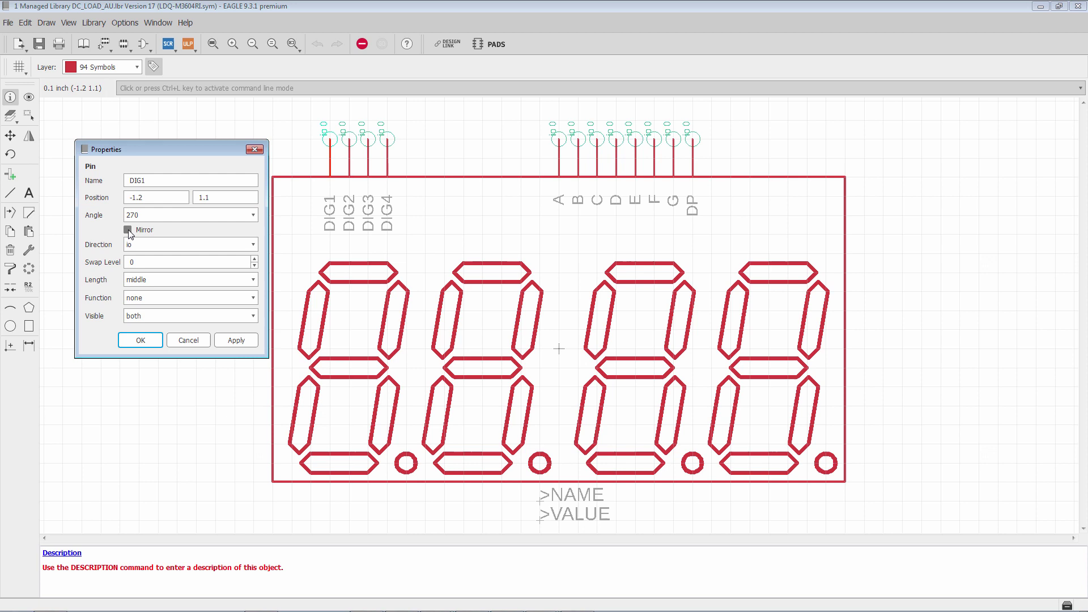
left_click(236, 338)
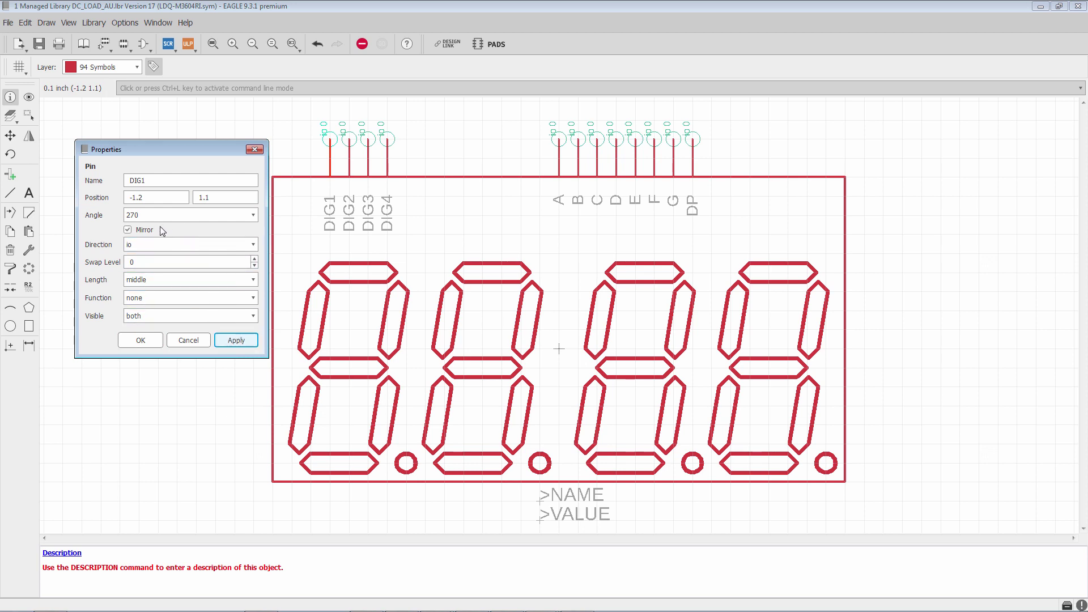
left_click(141, 232)
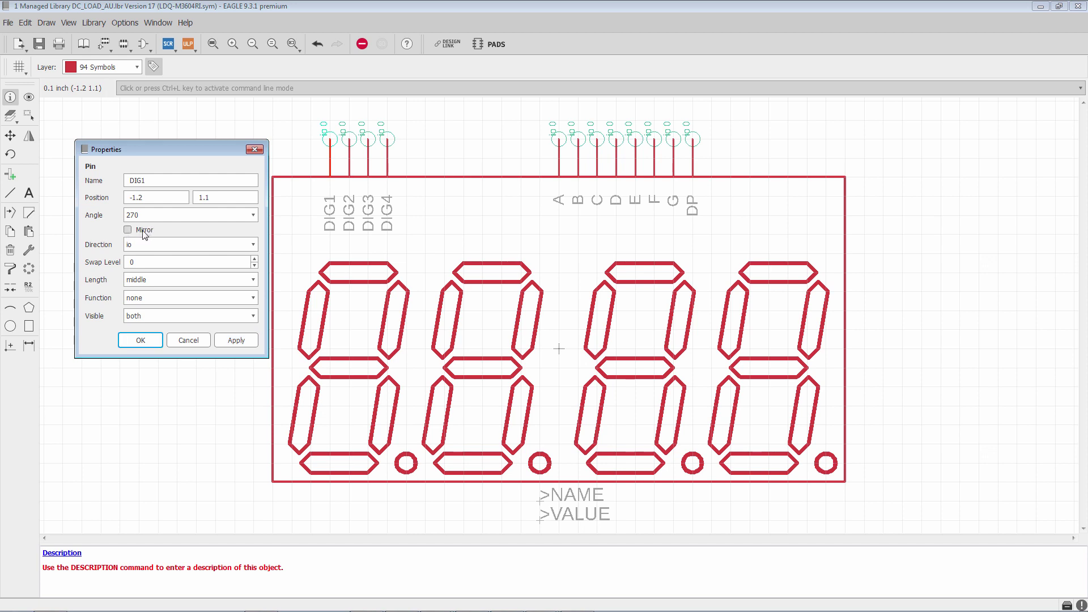
left_click(227, 340)
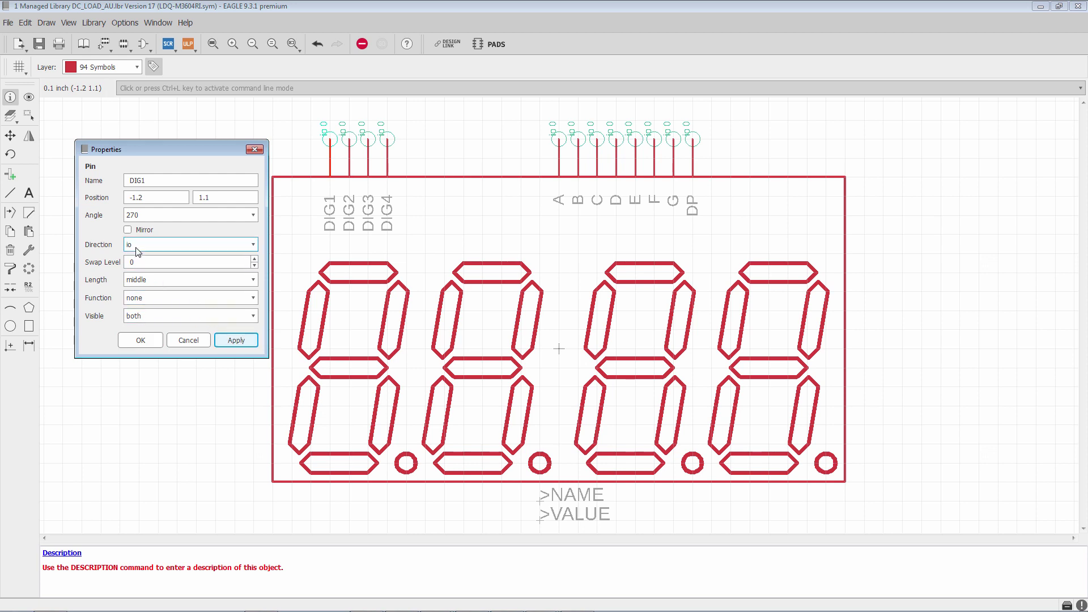
Step: View pin DIG1's direction options, try a swap level of 1, and return the swap level to 0
left_click(254, 244)
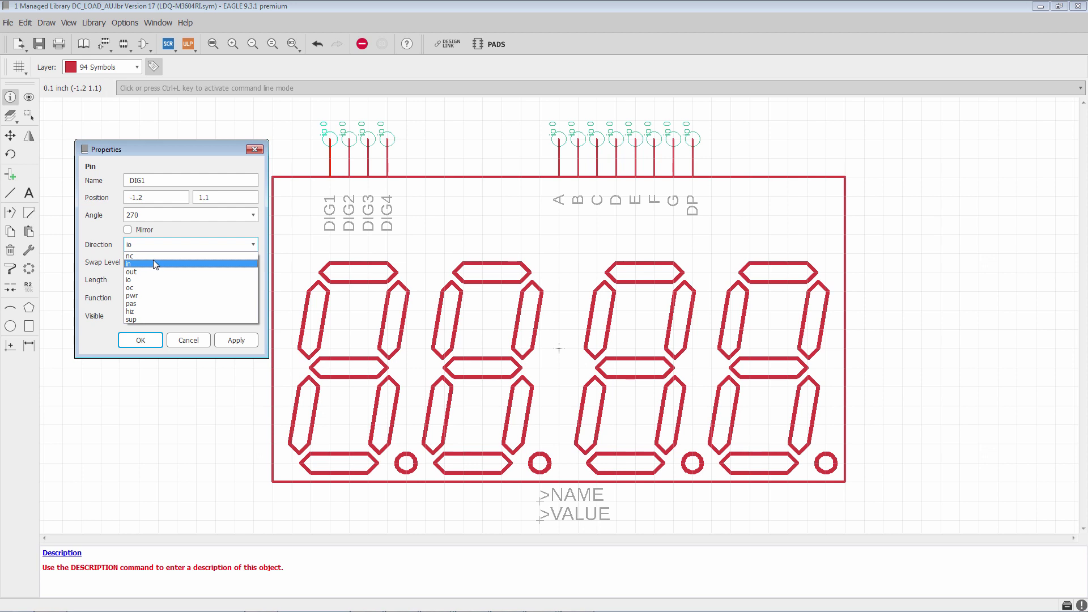
left_click(235, 246)
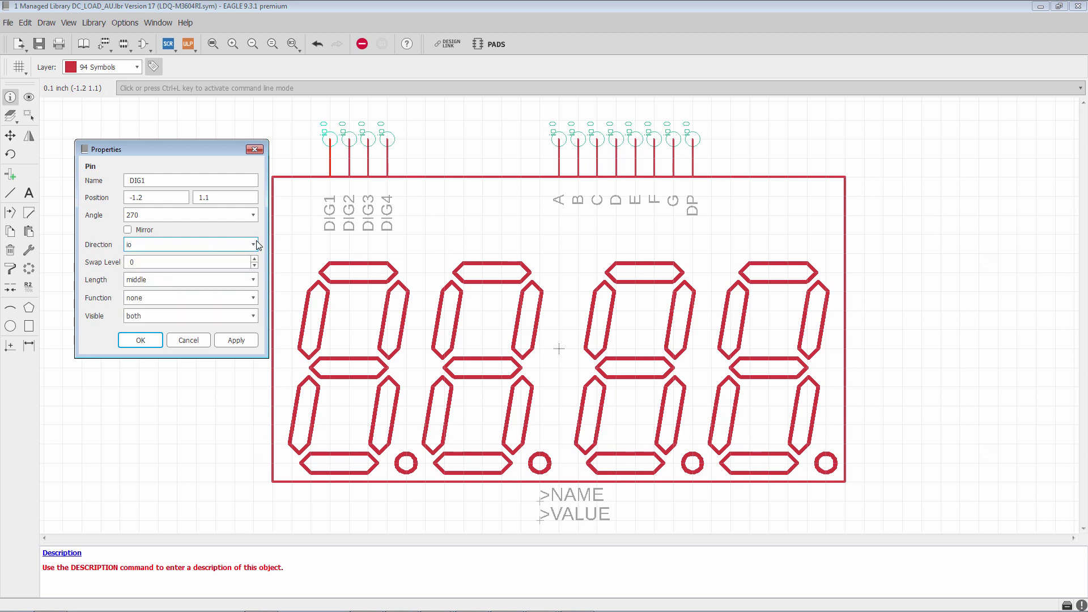
left_click(242, 260)
left_click(148, 263)
key("BackSpace")
type("1")
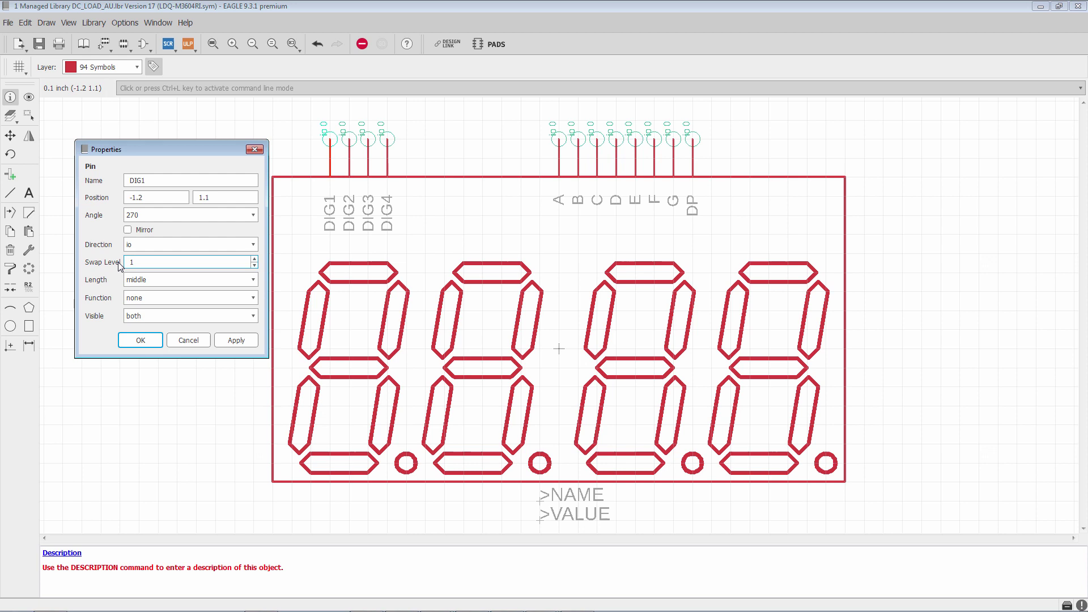
key("BackSpace")
type("0")
Step: Try the short and long lengths on pin DIG1, and restore its length to middle
left_click(254, 280)
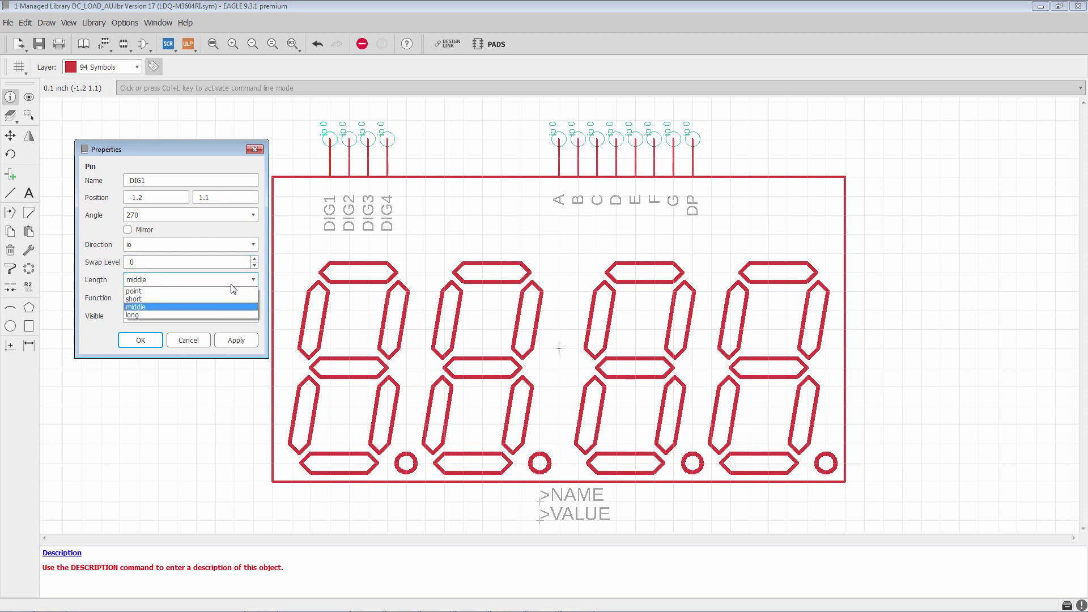
left_click(196, 300)
left_click(235, 339)
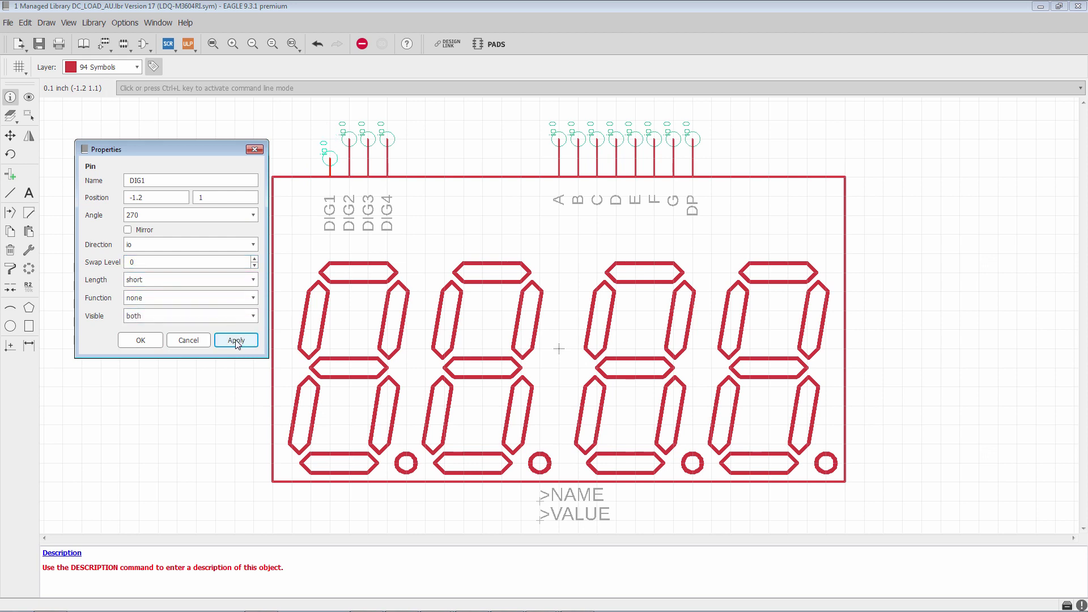
left_click(253, 280)
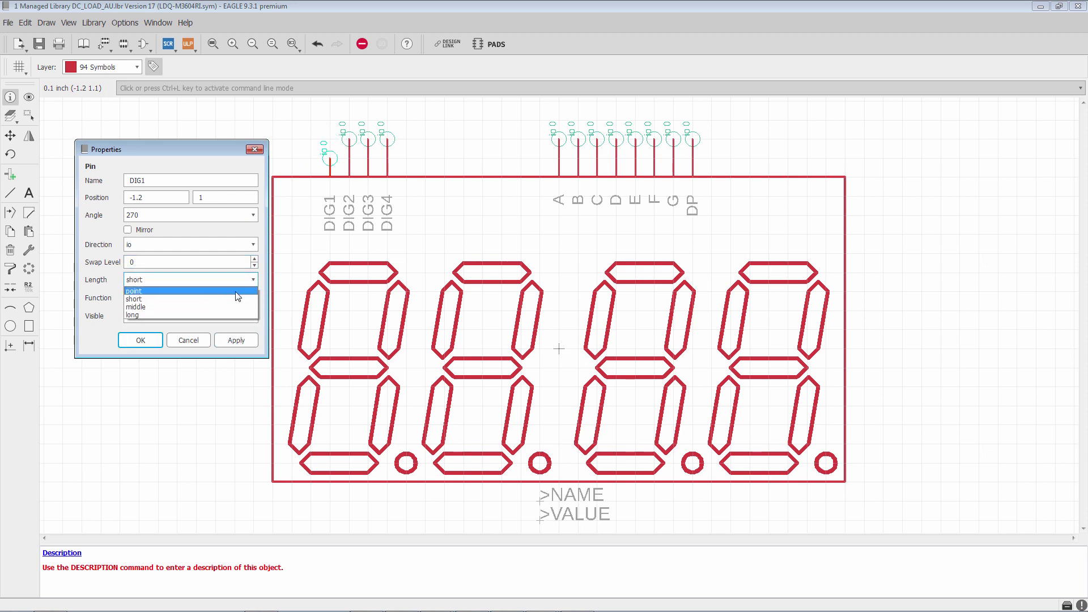
left_click(205, 312)
left_click(245, 341)
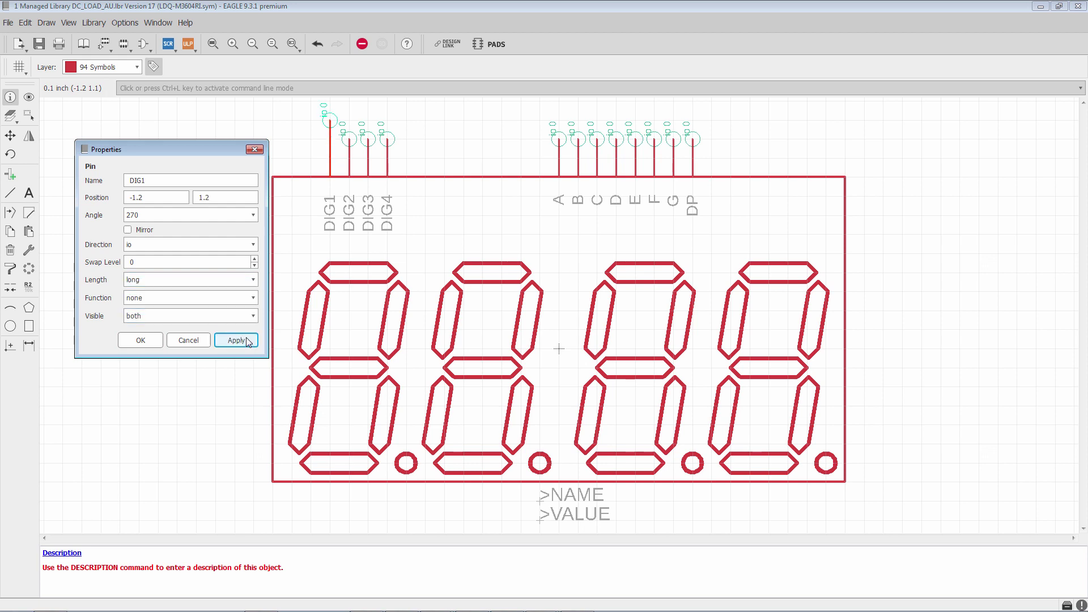
left_click(253, 280)
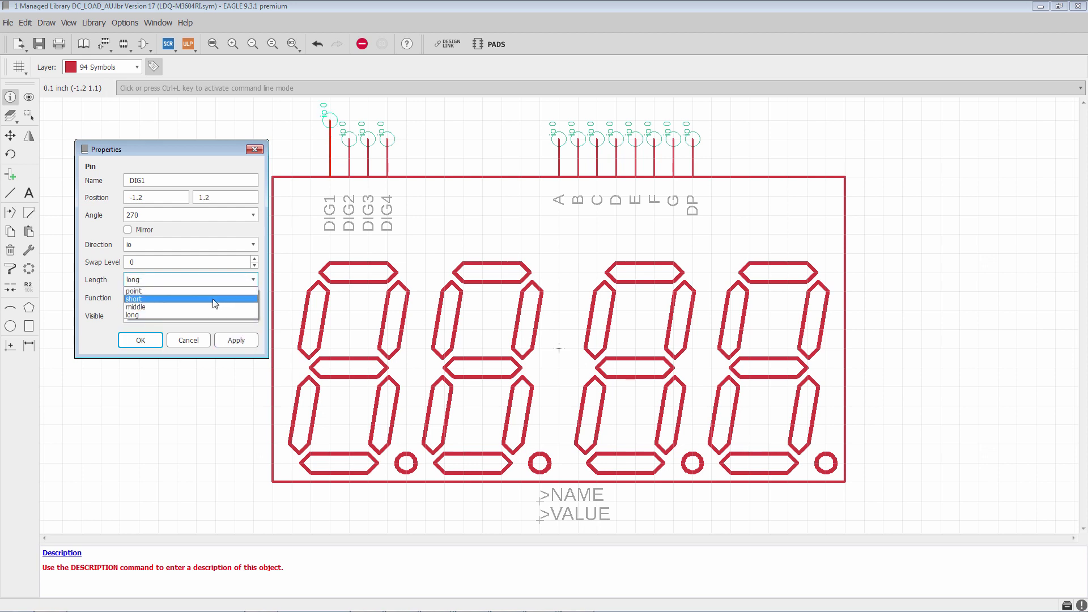
left_click(184, 308)
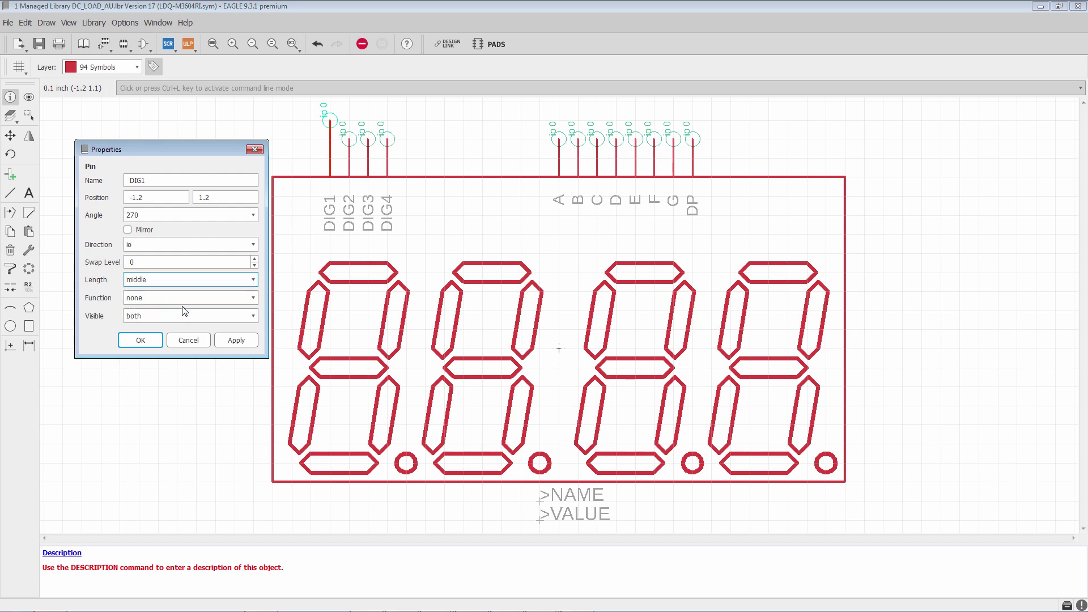
left_click(233, 337)
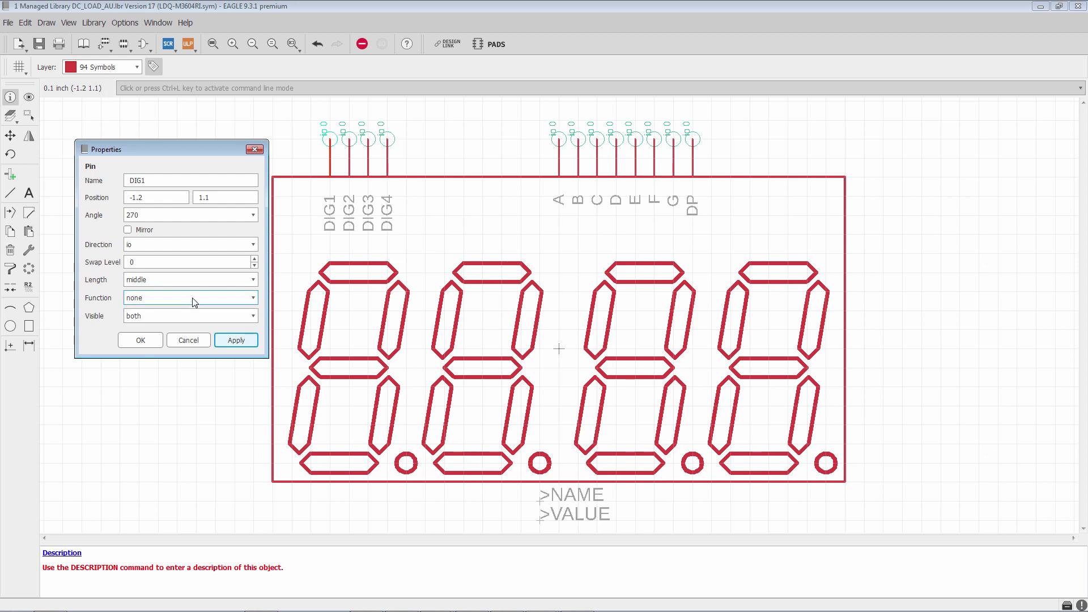
Step: Try the dot, clk and dotclk functions on pin DIG1, and restore its function to none
left_click(252, 298)
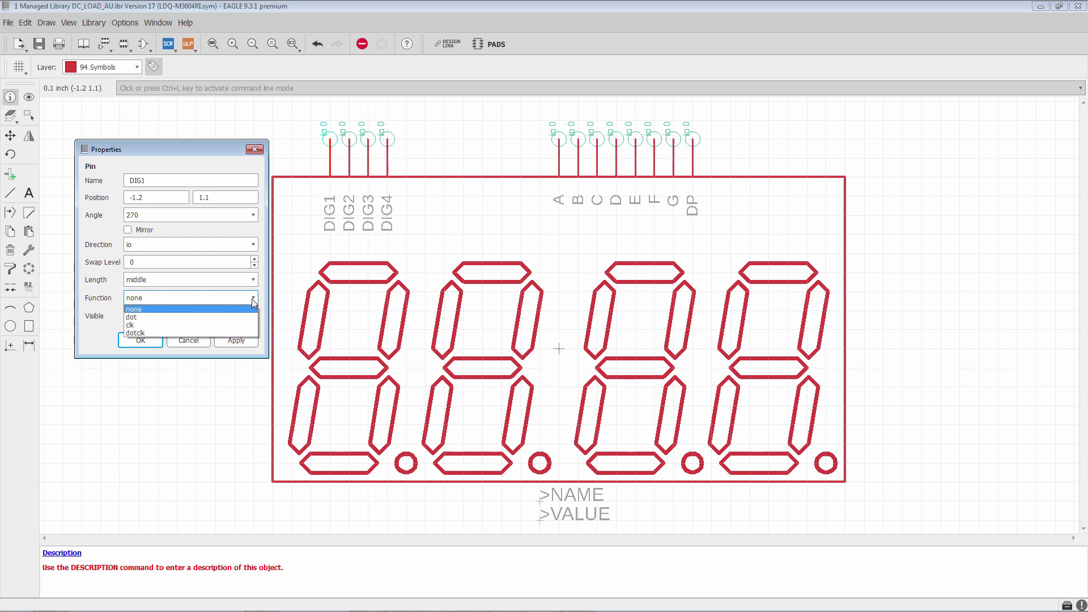
left_click(186, 317)
left_click(239, 339)
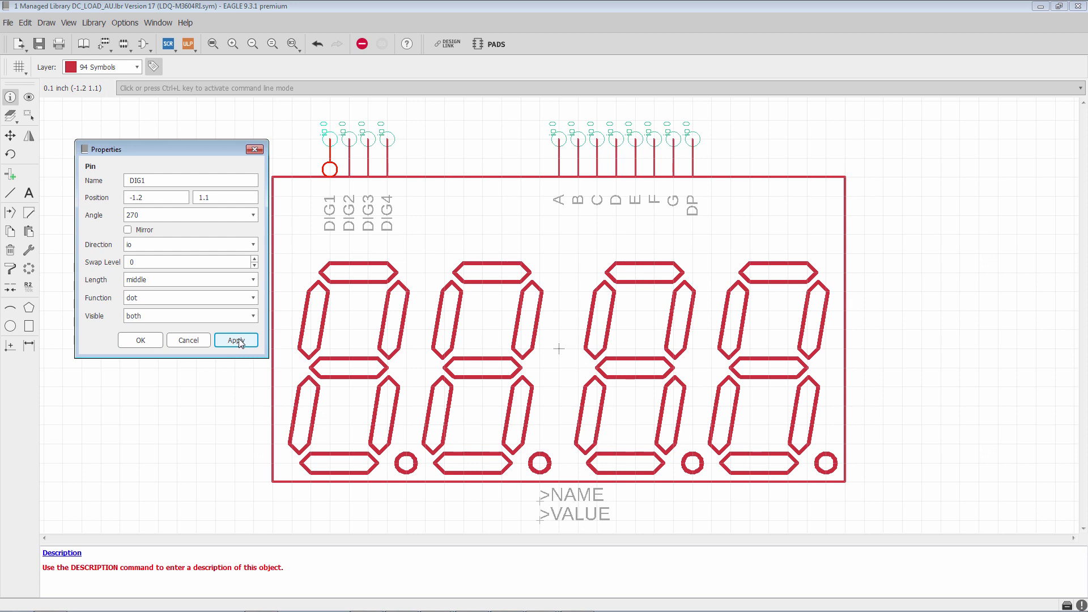
left_click(253, 301)
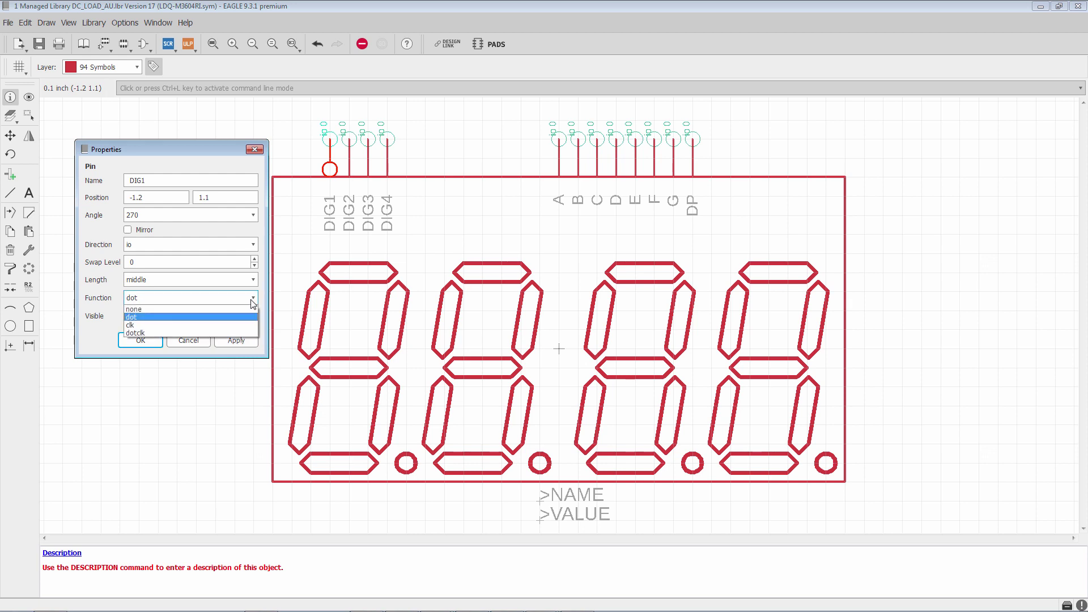
left_click(213, 324)
left_click(232, 339)
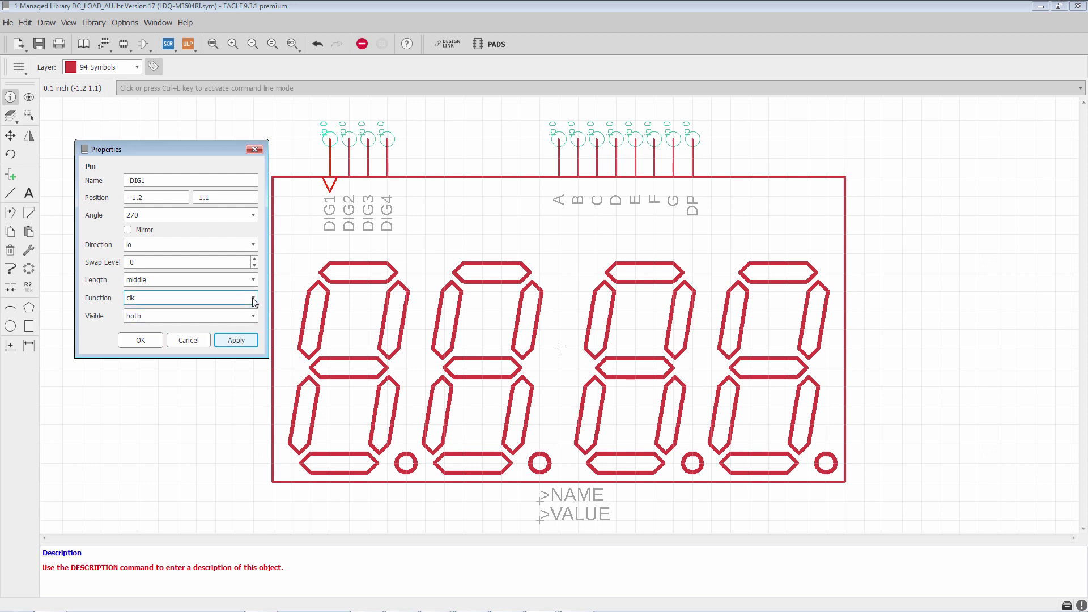
left_click(253, 298)
left_click(228, 333)
left_click(237, 340)
left_click(253, 298)
left_click(177, 311)
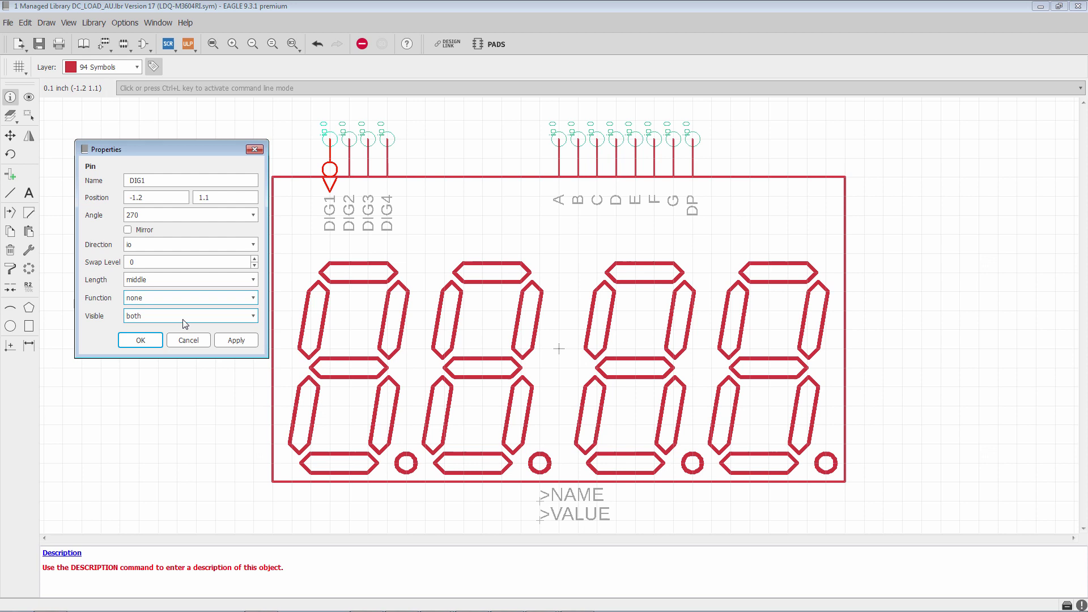
left_click(236, 340)
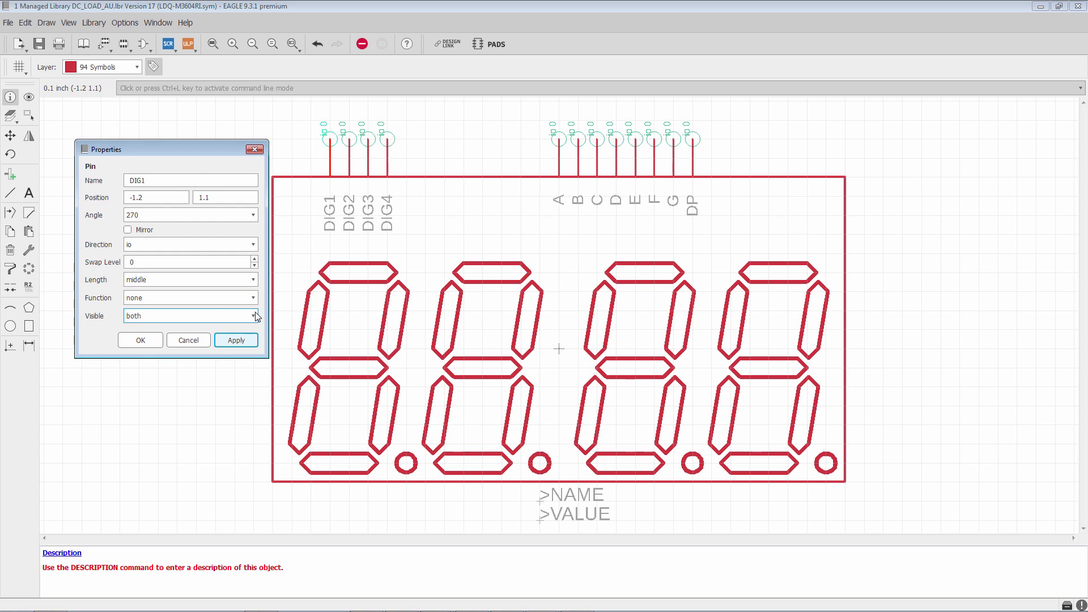
Step: Look through pin DIG1's visibility options, select pad, and set the visibility back to both
left_click(257, 316)
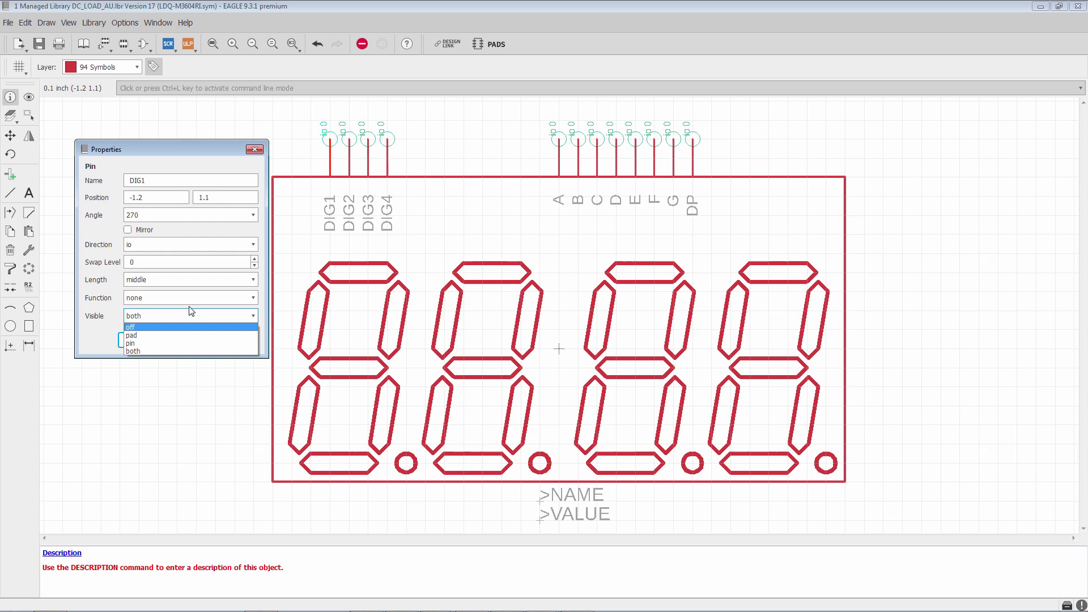
left_click(180, 161)
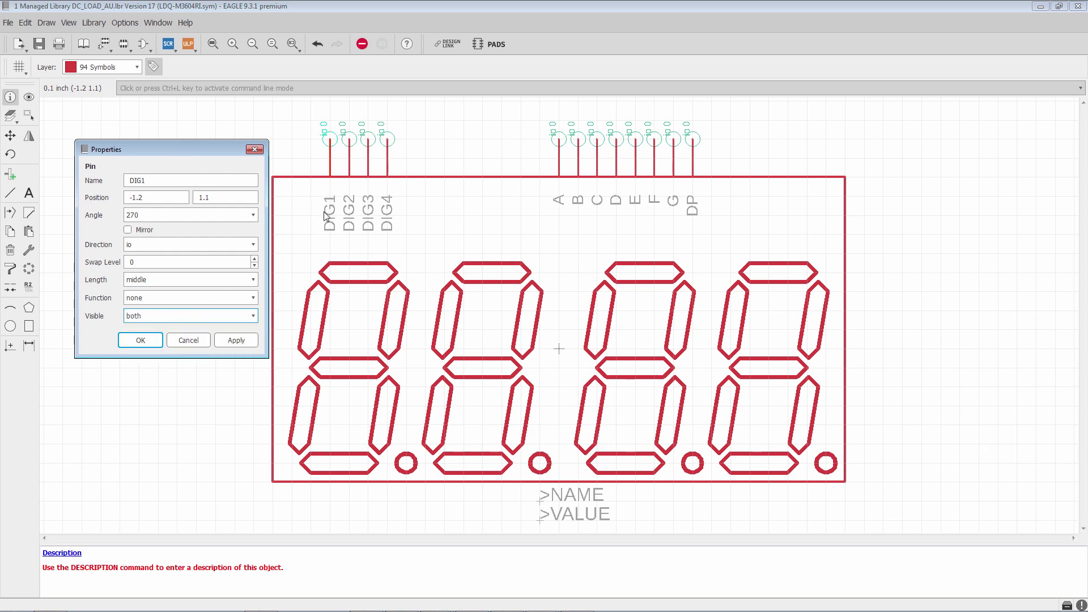
left_click(253, 317)
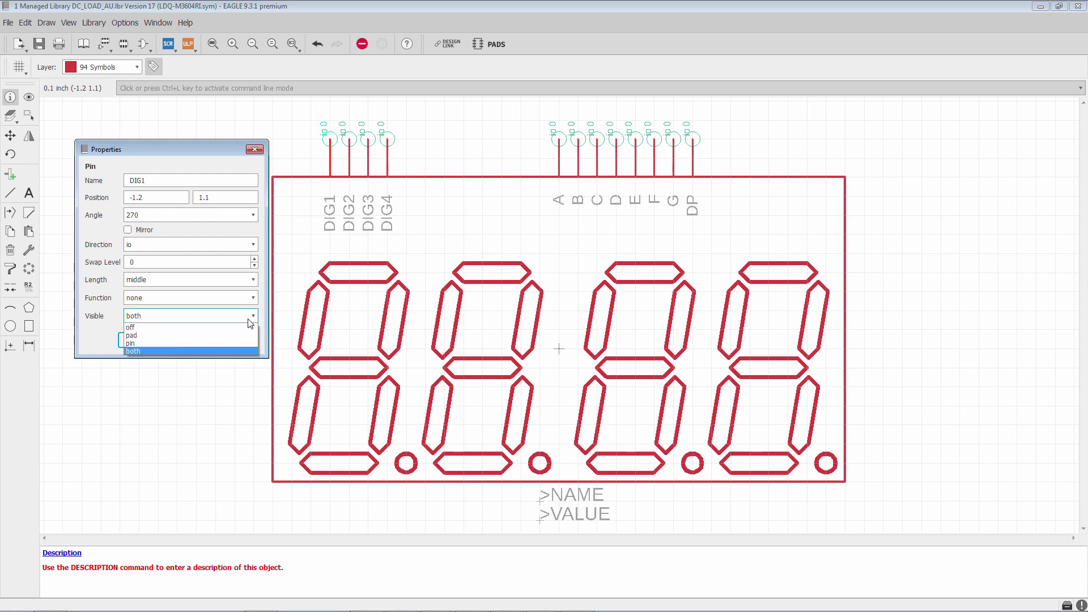
left_click(193, 335)
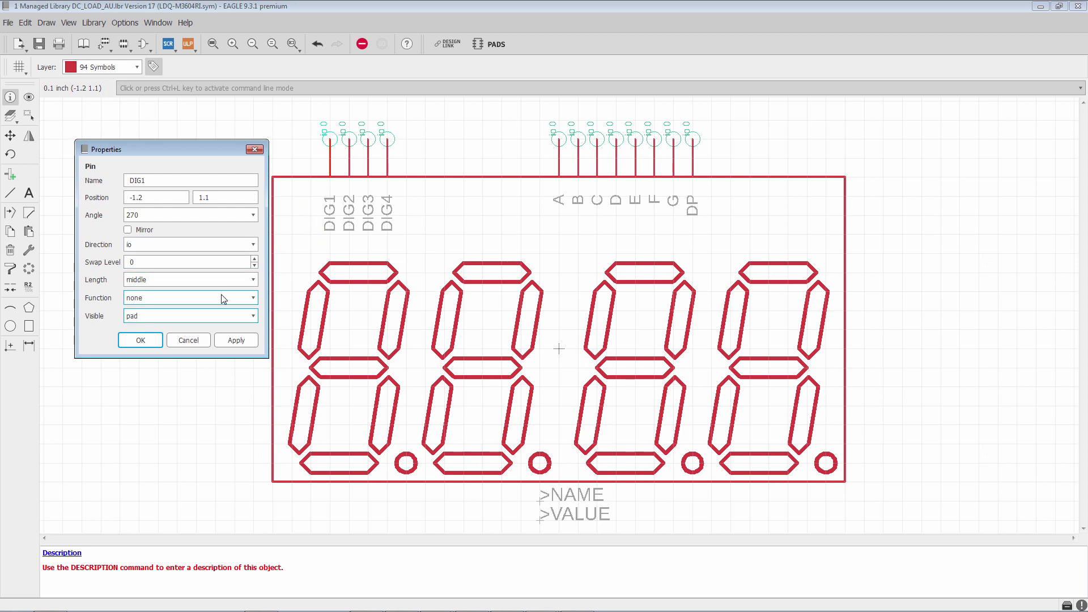
left_click(255, 316)
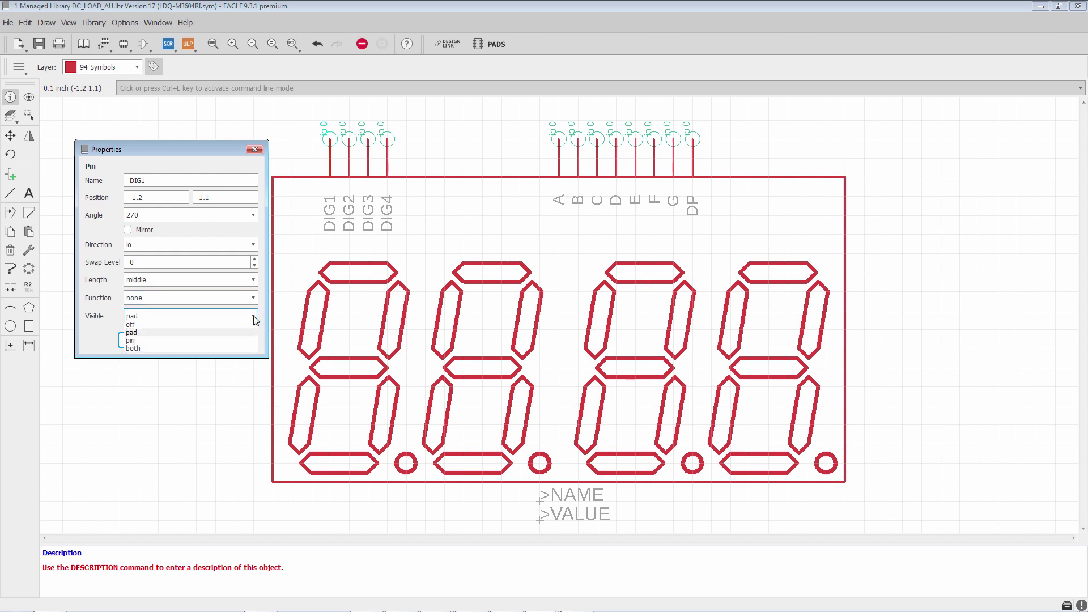
left_click(174, 350)
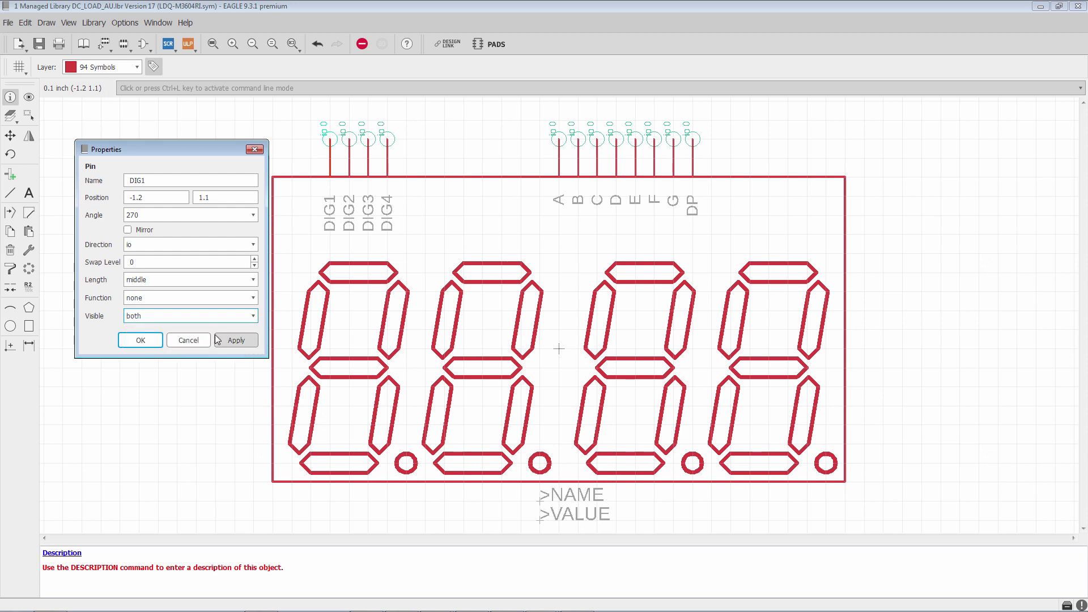